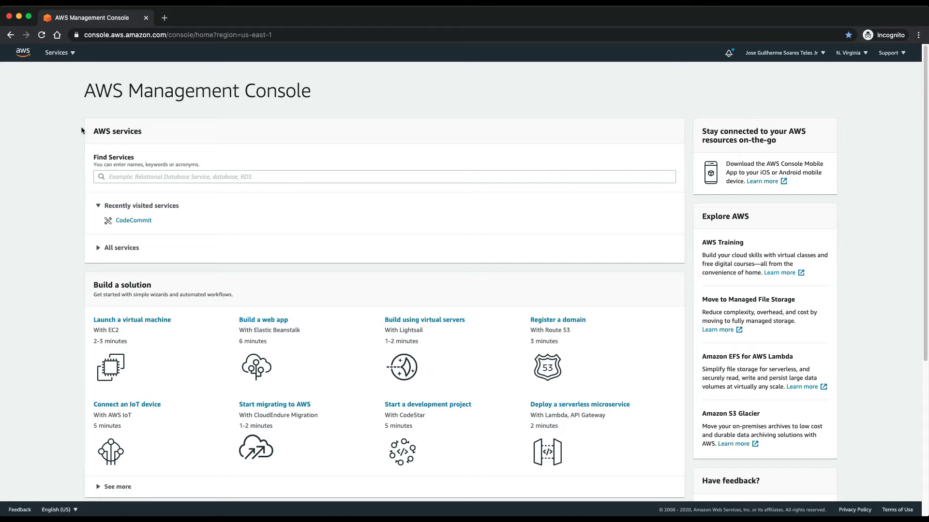
Step: Find CodeCommit through the service search, open its empty repository list, and start a new repository
{"action": "left_click", "coordinate": [150, 177]}
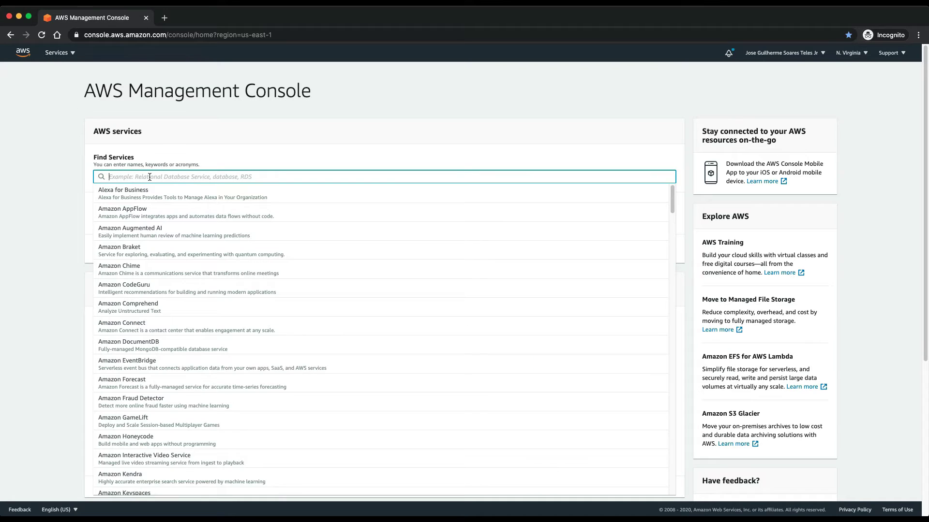
{"action": "type", "text": "c"}
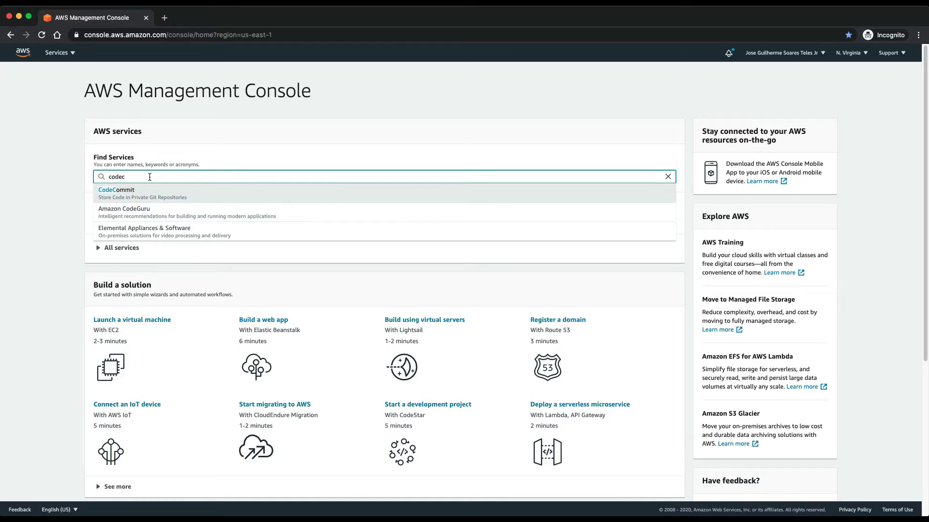
{"action": "key", "text": "BackSpace"}
{"action": "type", "text": "mmit"}
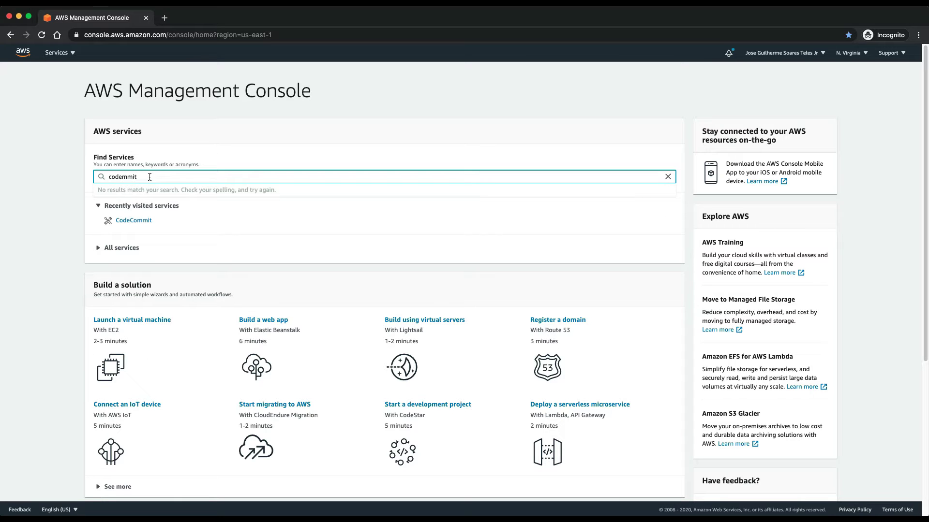
{"action": "key", "text": "BackSpace"}
{"action": "key", "text": "BackSpace"}
{"action": "key", "text": "BackSpace"}
{"action": "key", "text": "BackSpace"}
{"action": "type", "text": "co"}
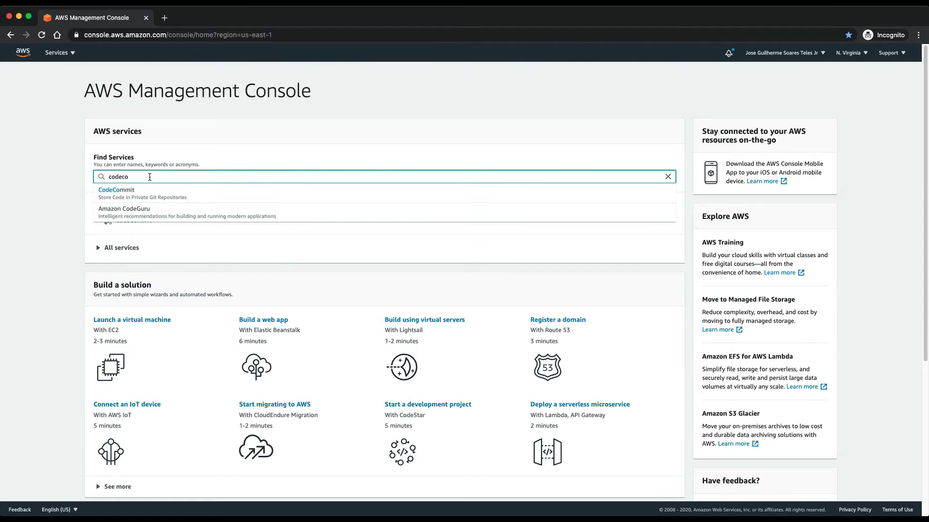
{"action": "left_click", "coordinate": [155, 196]}
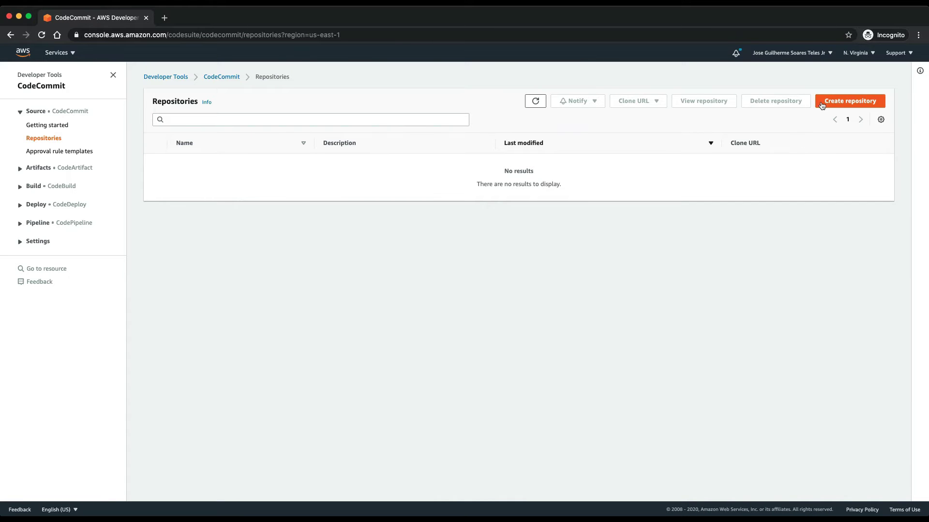
{"action": "left_click", "coordinate": [826, 102]}
Step: Create repository Repositorio001 with the description 'Criado para aula de demonstração'
{"action": "left_click", "coordinate": [245, 192]}
{"action": "type", "text": "Repositorio001"}
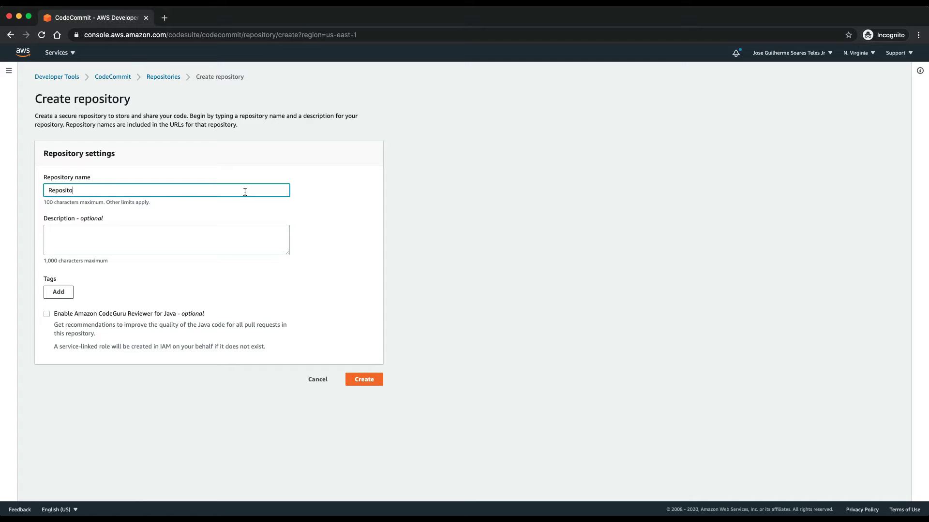
{"action": "left_click", "coordinate": [122, 231]}
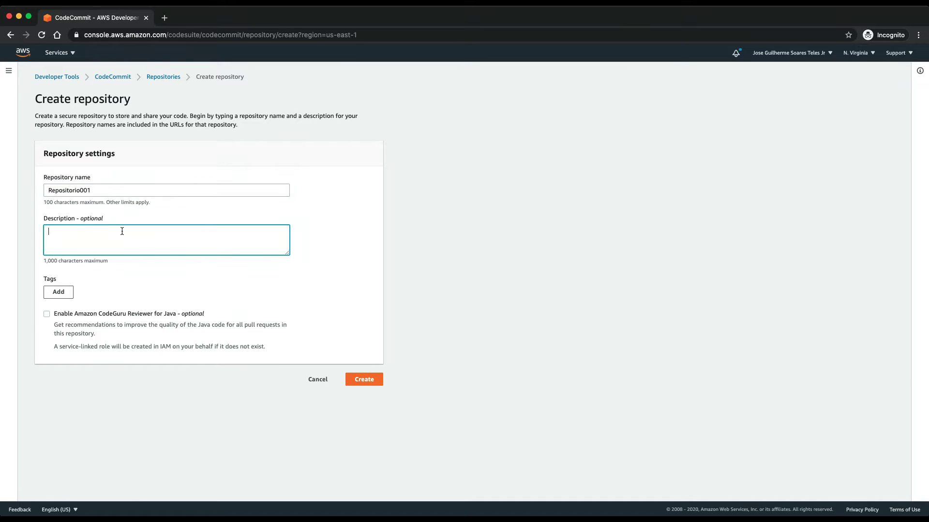
{"action": "type", "text": "Criado para aula de demonstração"}
{"action": "left_click", "coordinate": [369, 380]}
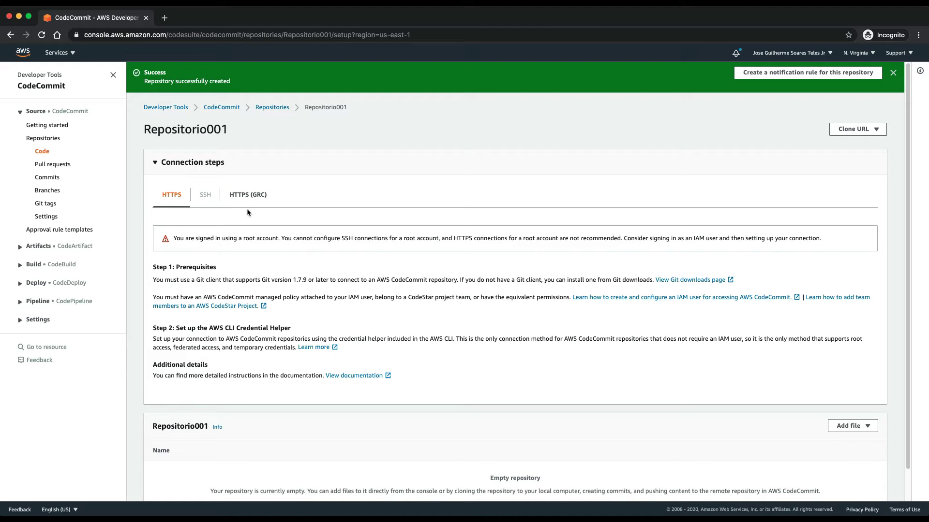
Step: Start a new file containing 'Este é a primeira linha do nosso arquivo de testes'
{"action": "scroll", "coordinate": [247, 210], "scroll_direction": "down", "scroll_amount": 2}
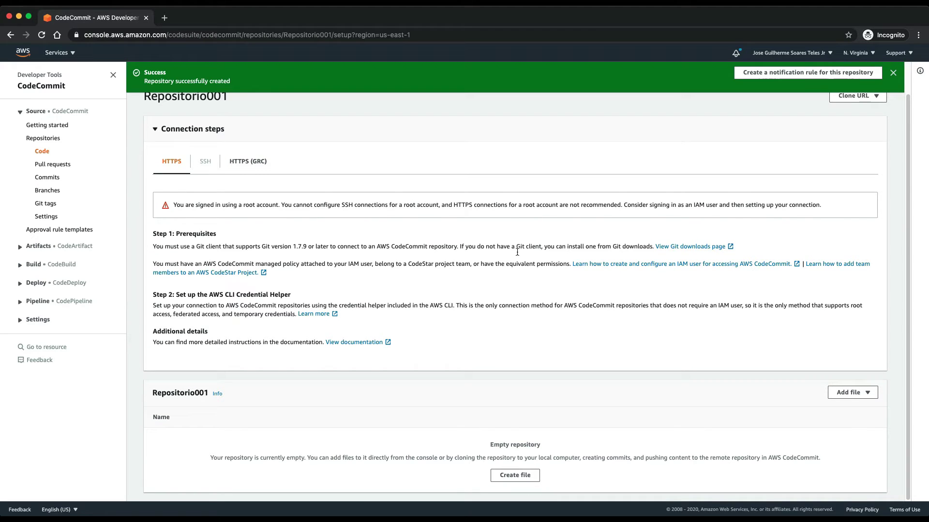
{"action": "left_click", "coordinate": [530, 475]}
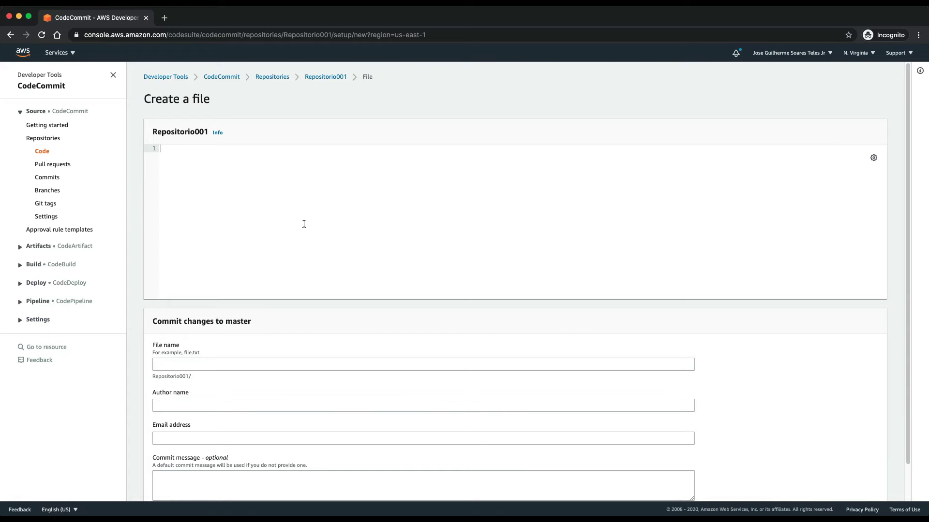
{"action": "type", "text": "Este é "}
{"action": "type", "text": "o"}
{"action": "key", "text": "BackSpace"}
{"action": "key", "text": "BackSpace"}
{"action": "type", "text": "a primeira linha do nosso arquivo d3 te"}
{"action": "key", "text": "BackSpace"}
{"action": "key", "text": "BackSpace"}
{"action": "key", "text": "BackSpace"}
{"action": "key", "text": "BackSpace"}
{"action": "type", "text": "e te"}
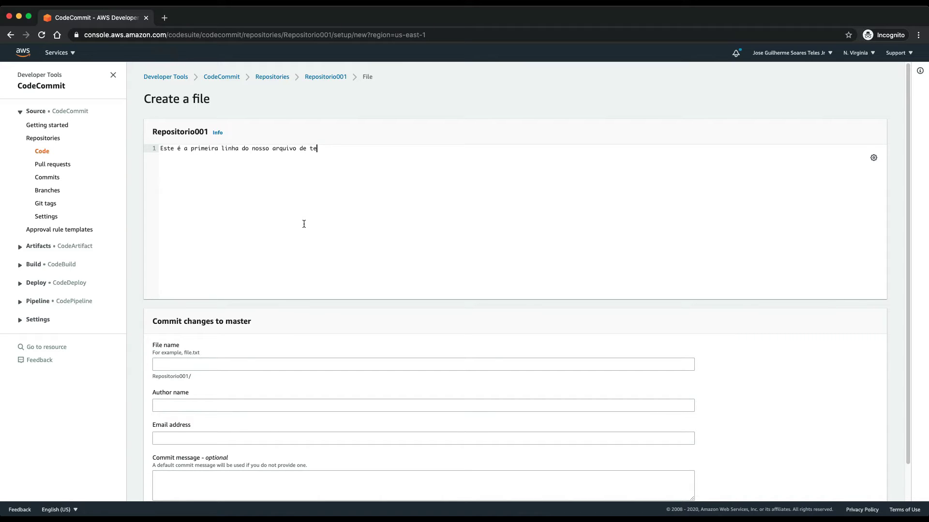
{"action": "type", "text": "stes"}
Step: Name the file arquivo1.txt, enter the author's name and e-mail, and commit to master
{"action": "left_click", "coordinate": [285, 361]}
{"action": "type", "text": "arquivo1.txt"}
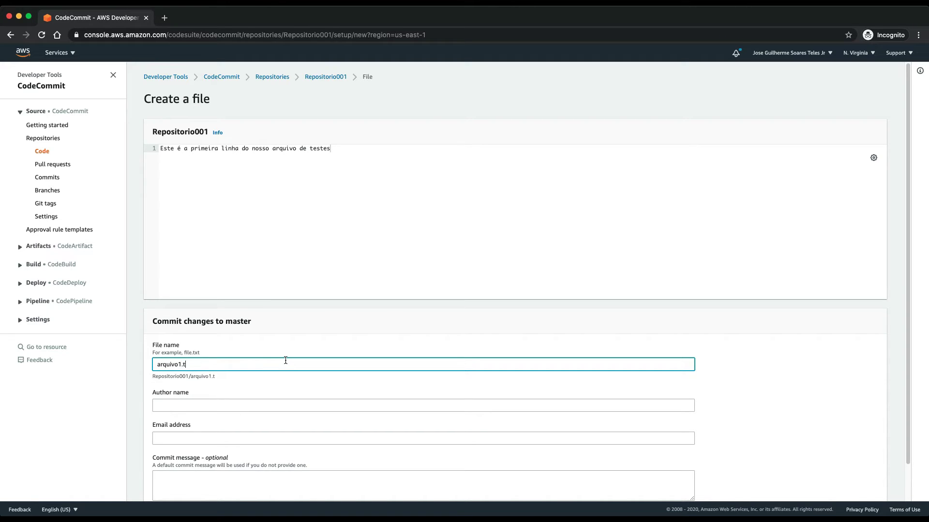
{"action": "left_click", "coordinate": [297, 405]}
{"action": "type", "text": "Guil"}
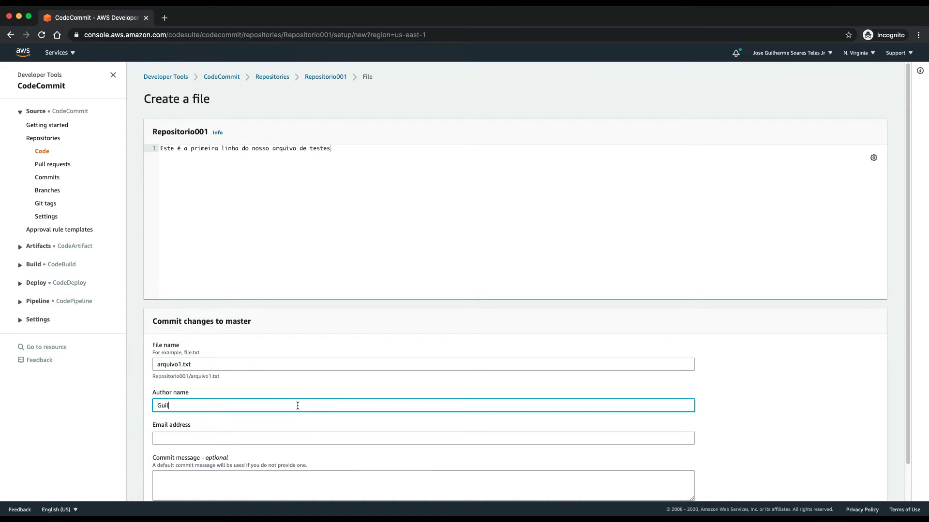
{"action": "type", "text": "herme Teles"}
{"action": "key", "text": "Tab"}
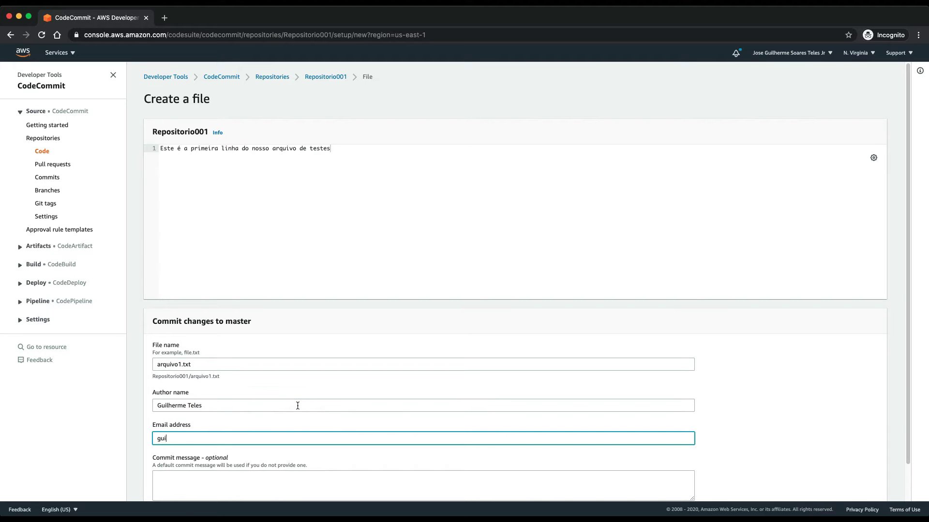
{"action": "scroll", "coordinate": [396, 414], "scroll_direction": "down", "scroll_amount": 2}
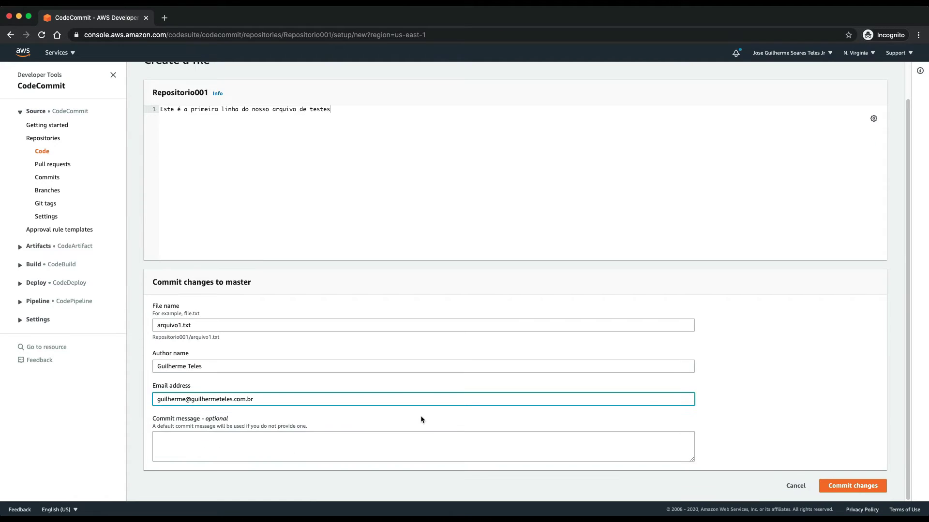
{"action": "left_click", "coordinate": [869, 485]}
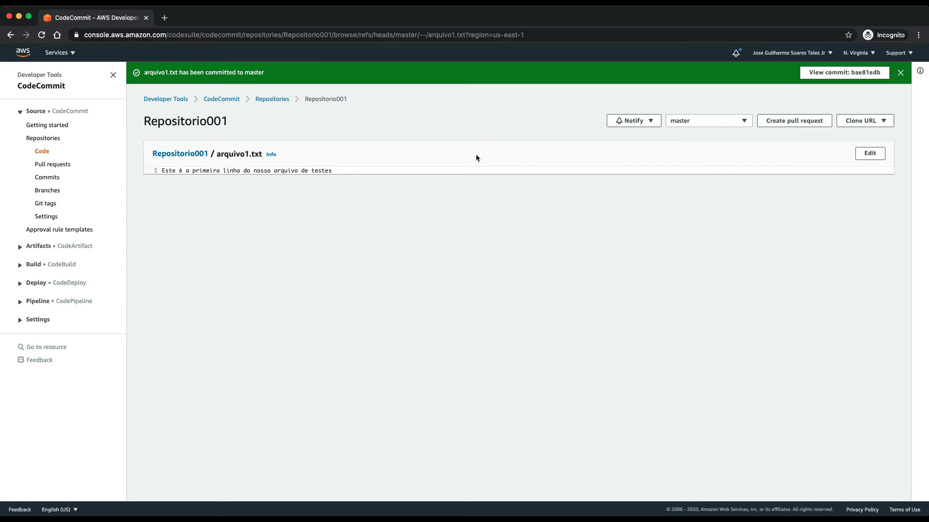
Step: Zoom the page in, check the Notify options, and view Repositorio001's branches with only master
{"action": "key", "text": "super+plus"}
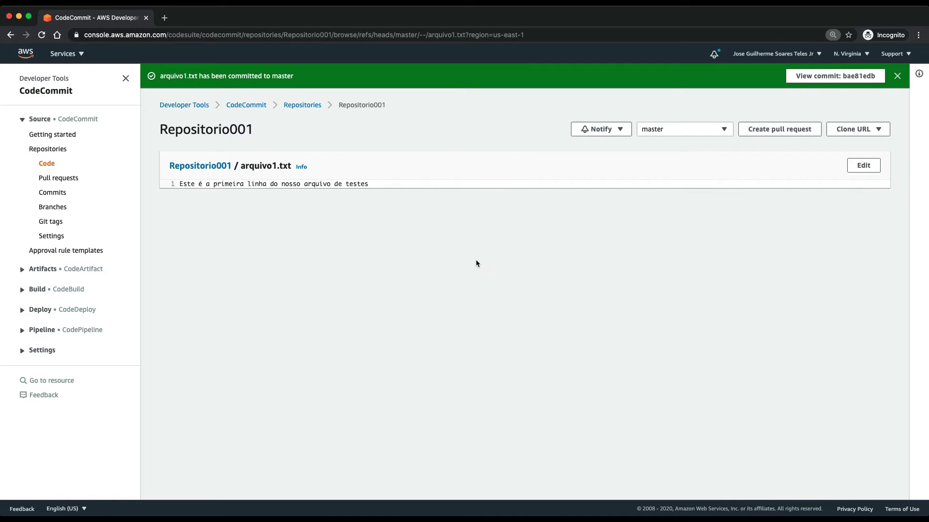
{"action": "left_click", "coordinate": [608, 132]}
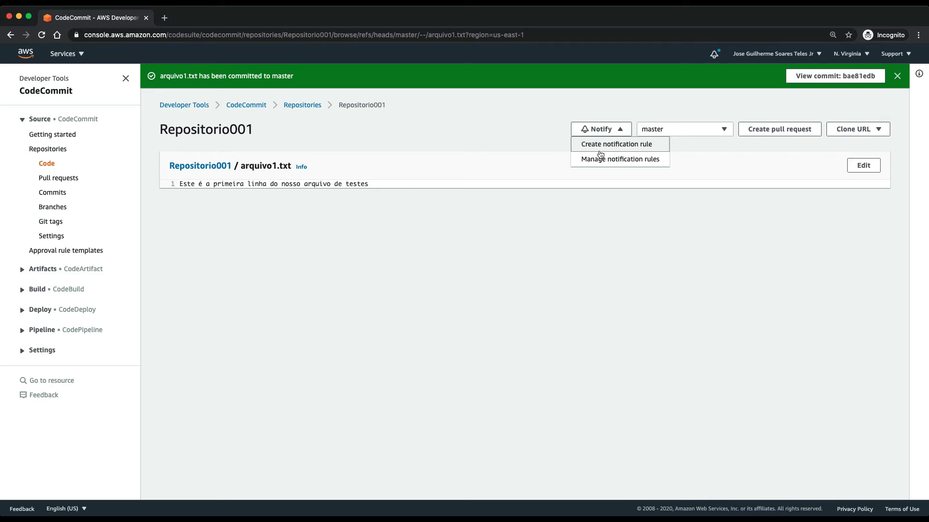
{"action": "left_click", "coordinate": [499, 231]}
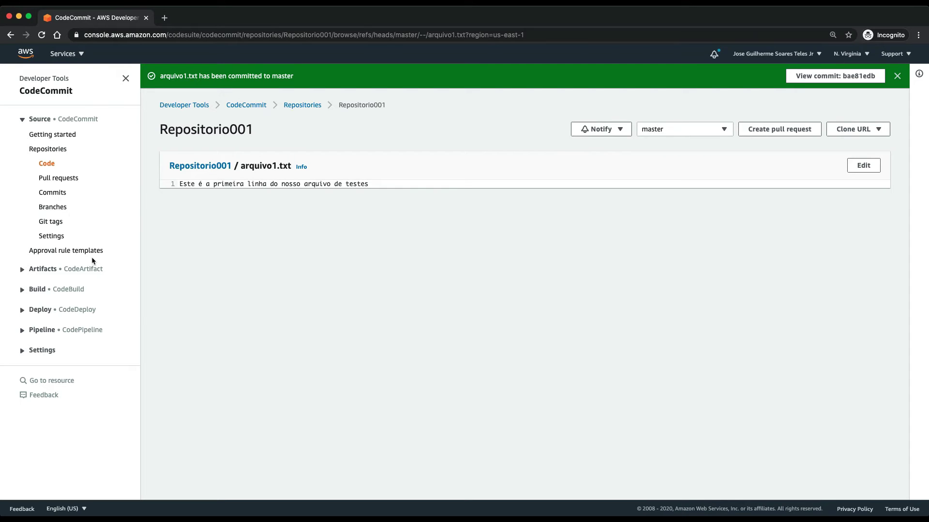
{"action": "left_click", "coordinate": [55, 210]}
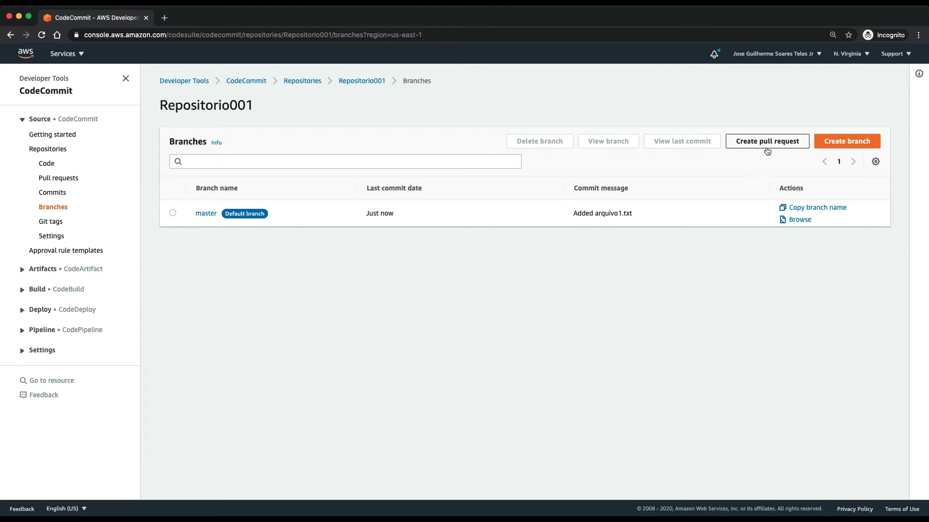
Step: Create branch Branch001 from master, then return to the repository's Code view
{"action": "left_click", "coordinate": [841, 146]}
{"action": "left_click", "coordinate": [442, 130]}
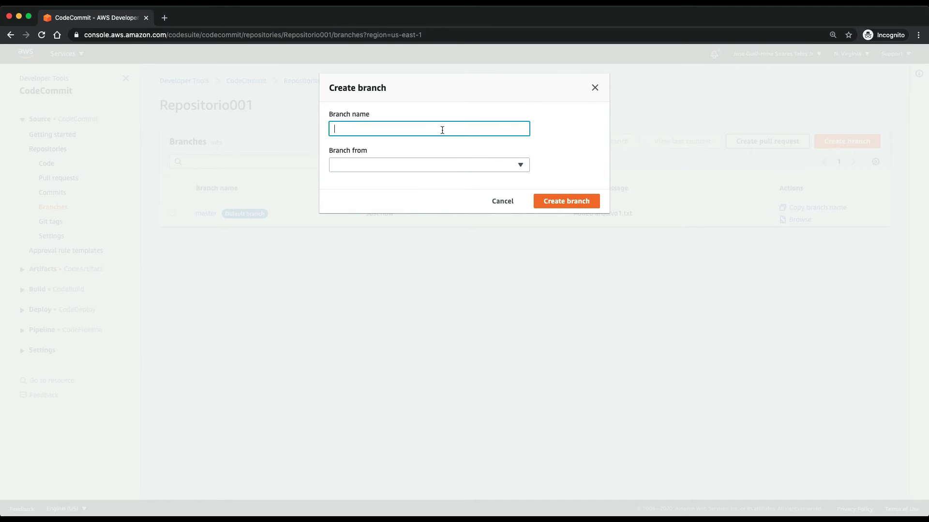
{"action": "type", "text": "Branch001"}
{"action": "left_click", "coordinate": [400, 165]}
{"action": "left_click", "coordinate": [361, 214]}
{"action": "left_click", "coordinate": [559, 201]}
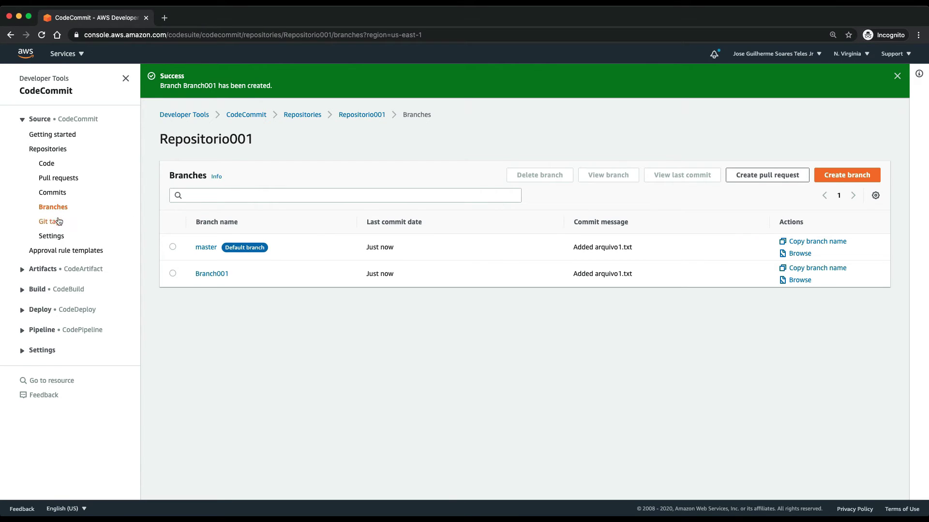
{"action": "left_click", "coordinate": [46, 165]}
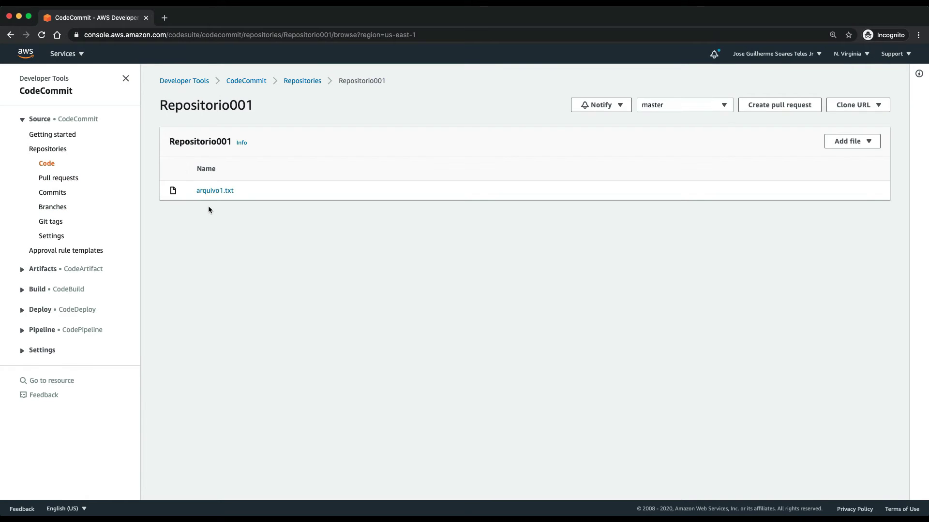
Step: Edit arquivo1.txt to add the line 'Esta é a segunda linha do nosso arquivo de testes'
{"action": "left_click", "coordinate": [213, 192]}
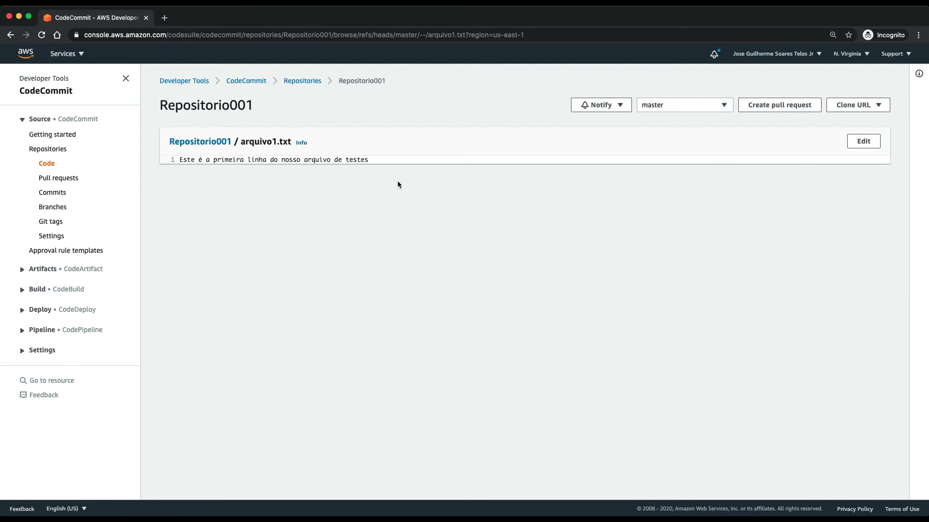
{"action": "left_click", "coordinate": [863, 141]}
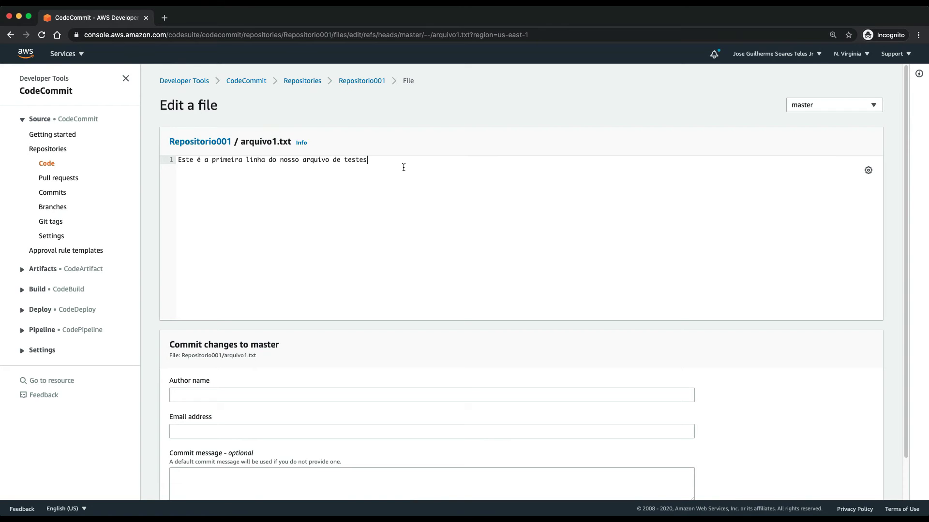
{"action": "key", "text": "Return"}
{"action": "key", "text": "Return"}
{"action": "type", "text": "Esta é a segunda linha do nosso arquivo de testes"}
{"action": "key", "text": "BackSpace"}
{"action": "key", "text": "BackSpace"}
{"action": "key", "text": "BackSpace"}
{"action": "key", "text": "BackSpace"}
{"action": "type", "text": "stes"}
Step: Fill in the commit author's name and e-mail and commit the edit to master
{"action": "scroll", "coordinate": [505, 230], "scroll_direction": "down", "scroll_amount": 2}
{"action": "left_click", "coordinate": [292, 344]}
{"action": "type", "text": "Guilherme Teles"}
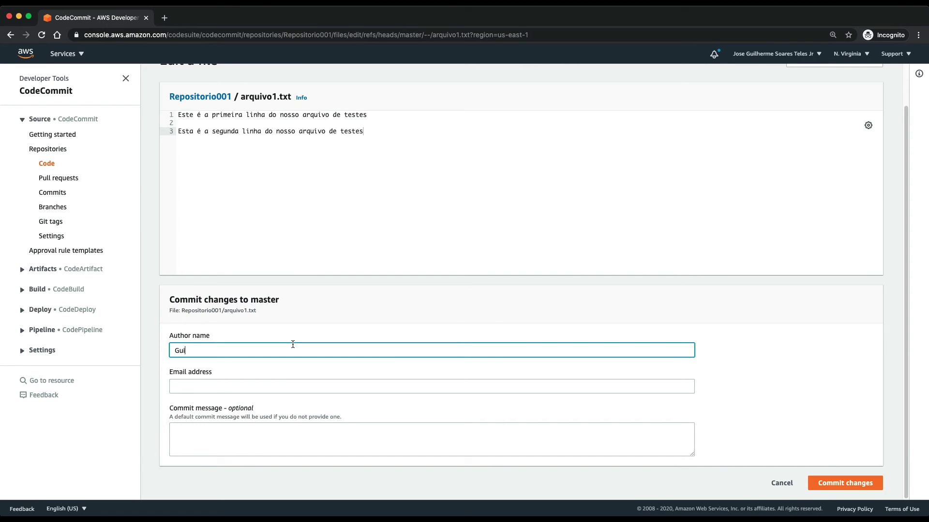
{"action": "key", "text": "Tab"}
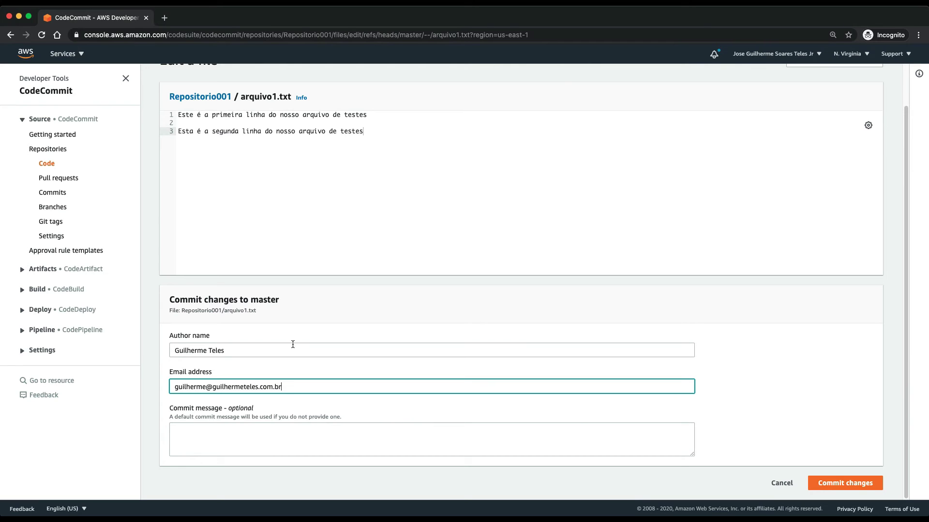
{"action": "left_click", "coordinate": [844, 483]}
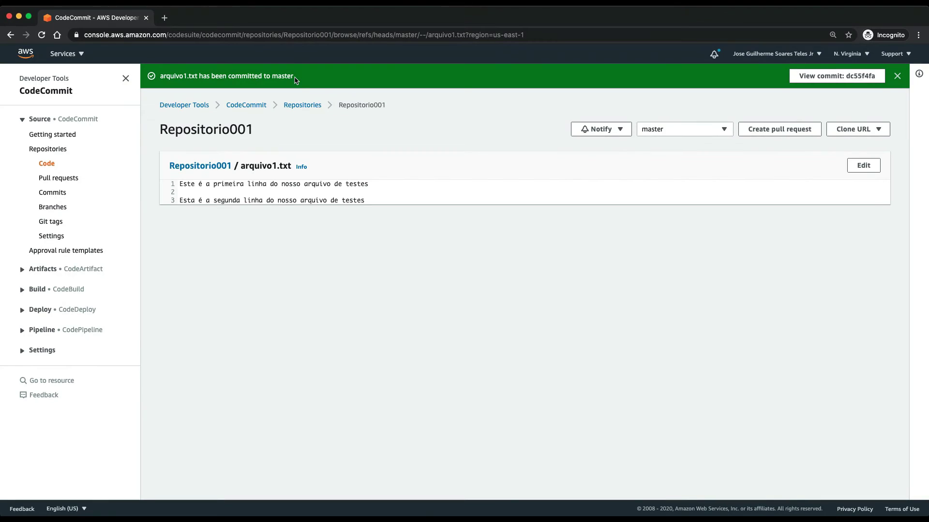
Step: Start a pull request with destination Branch001 and source master, and compare them
{"action": "left_click", "coordinate": [779, 131]}
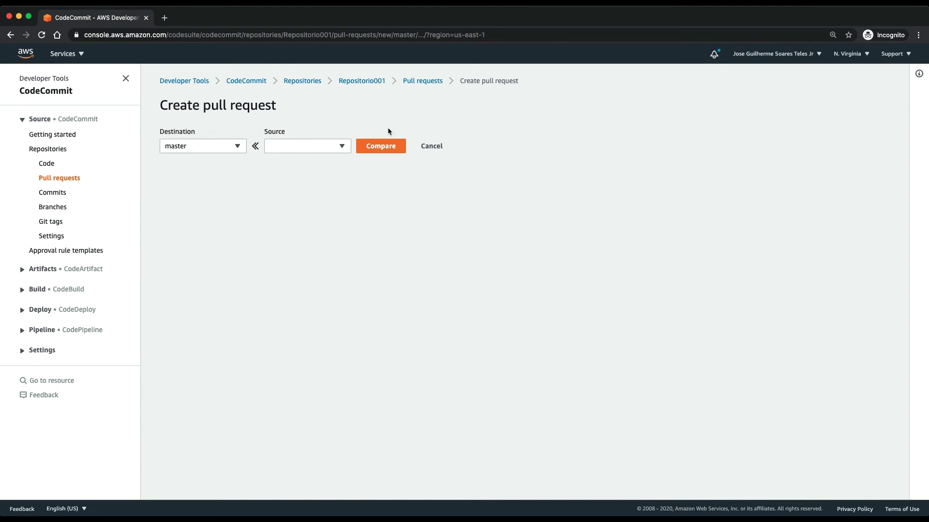
{"action": "left_click", "coordinate": [198, 146]}
{"action": "left_click", "coordinate": [196, 202]}
{"action": "key", "text": "space"}
{"action": "left_click", "coordinate": [201, 215]}
{"action": "left_click", "coordinate": [305, 146]}
{"action": "left_click", "coordinate": [301, 202]}
{"action": "left_click", "coordinate": [375, 153]}
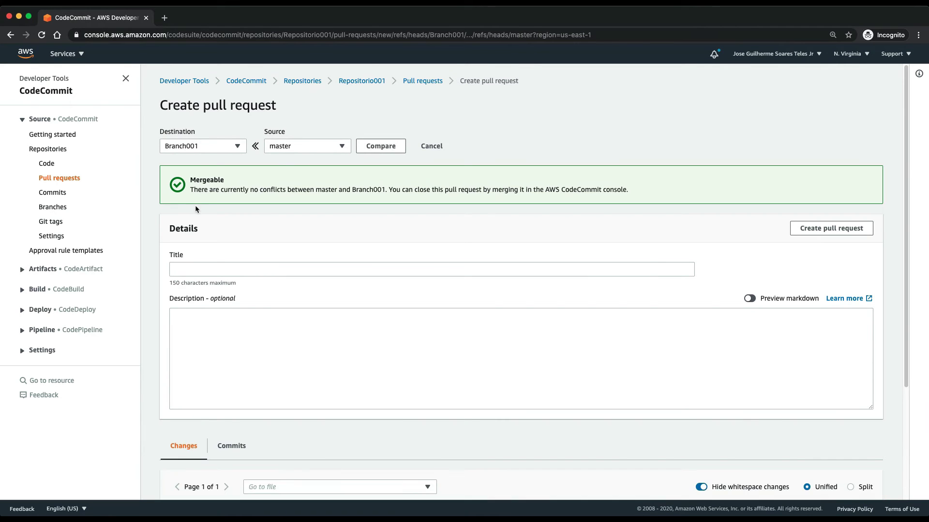
Step: Title the pull request Merge001 and create it
{"action": "scroll", "coordinate": [372, 249], "scroll_direction": "down", "scroll_amount": 3}
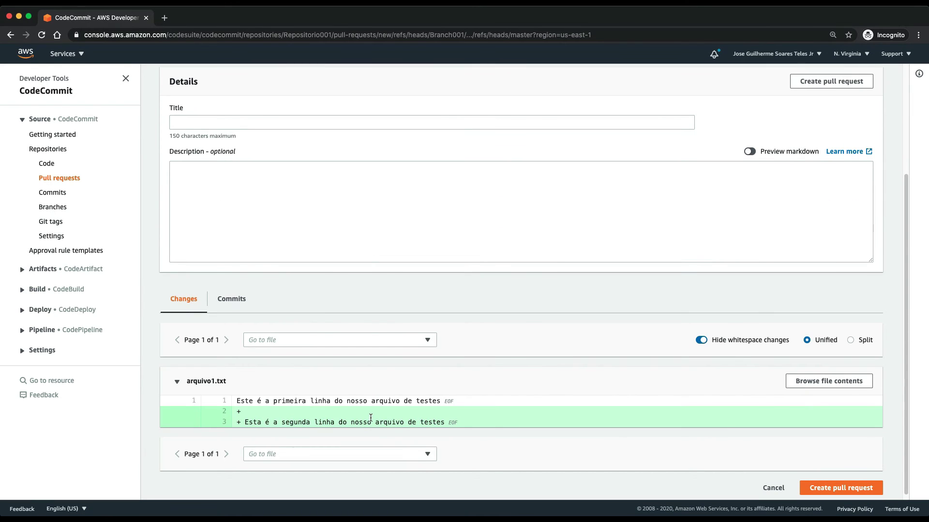
{"action": "scroll", "coordinate": [347, 418], "scroll_direction": "down", "scroll_amount": 1}
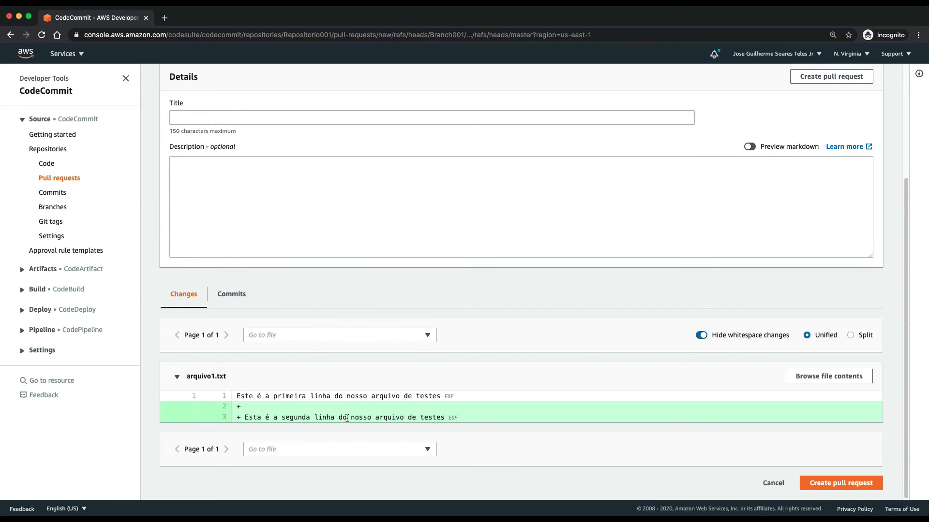
{"action": "scroll", "coordinate": [347, 419], "scroll_direction": "up", "scroll_amount": 2}
{"action": "left_click", "coordinate": [346, 186]}
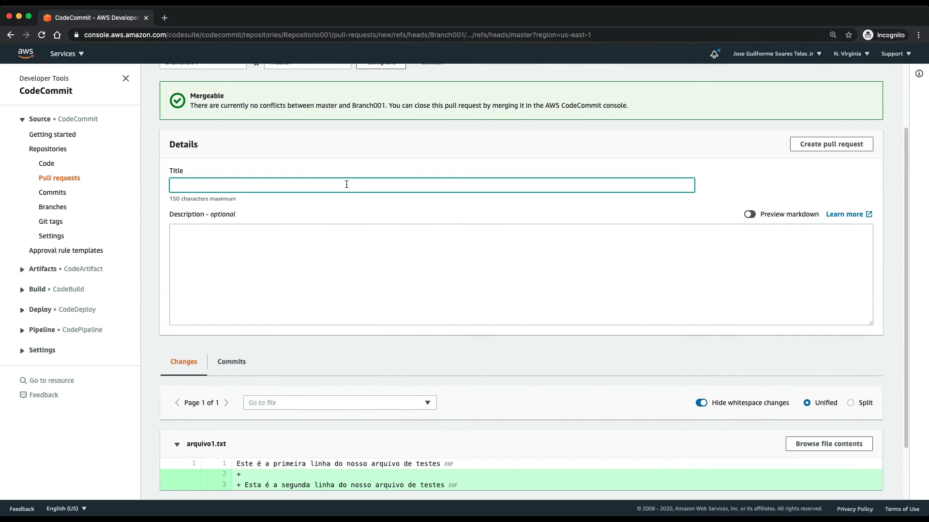
{"action": "type", "text": "Merge001"}
{"action": "scroll", "coordinate": [667, 342], "scroll_direction": "down", "scroll_amount": 2}
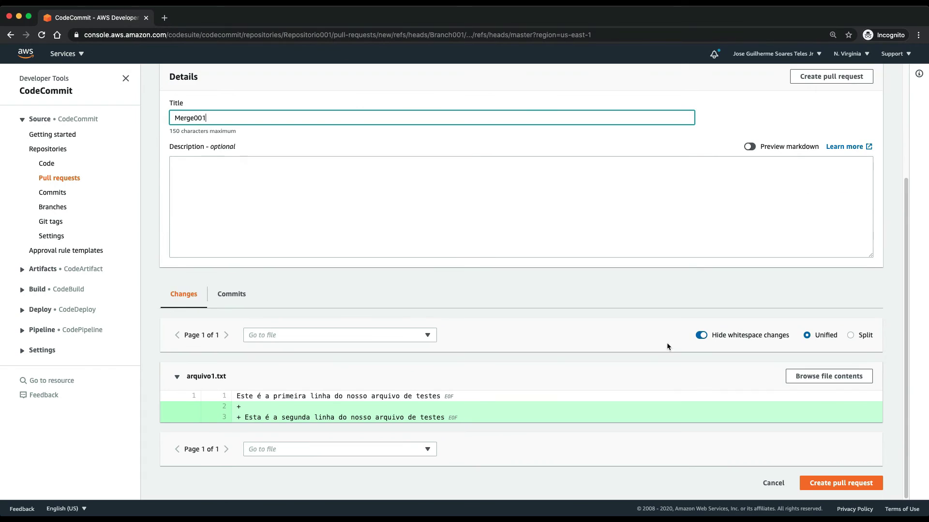
{"action": "left_click", "coordinate": [844, 484]}
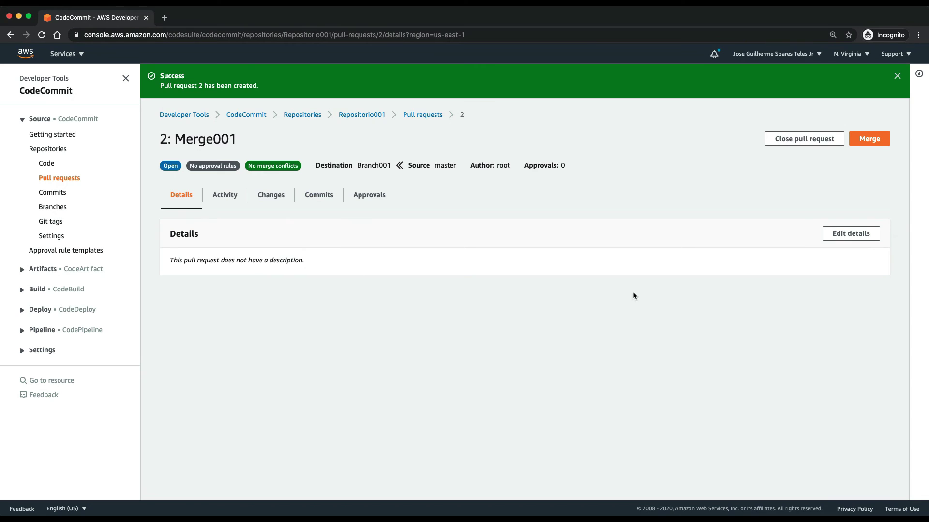
Step: Fast-forward merge Merge001 into Branch001 and view its Changes tab
{"action": "left_click", "coordinate": [873, 139]}
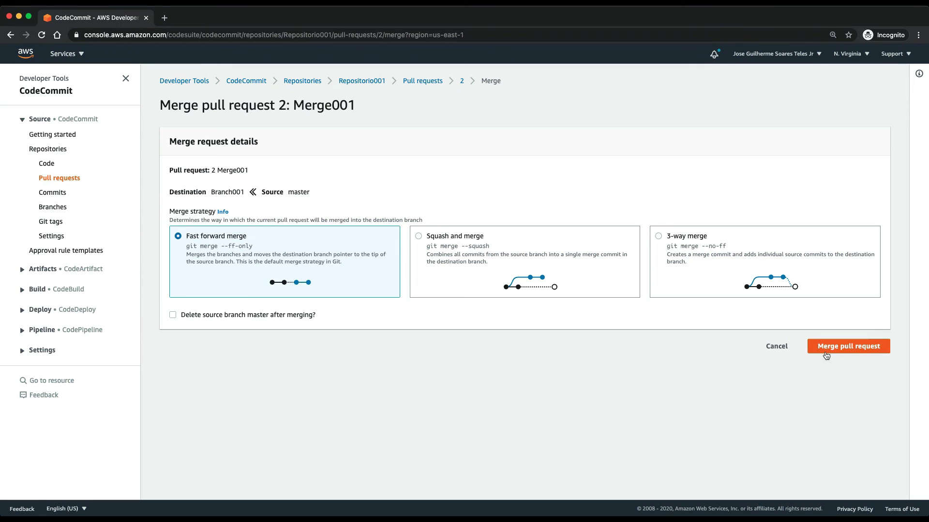
{"action": "left_click", "coordinate": [828, 349]}
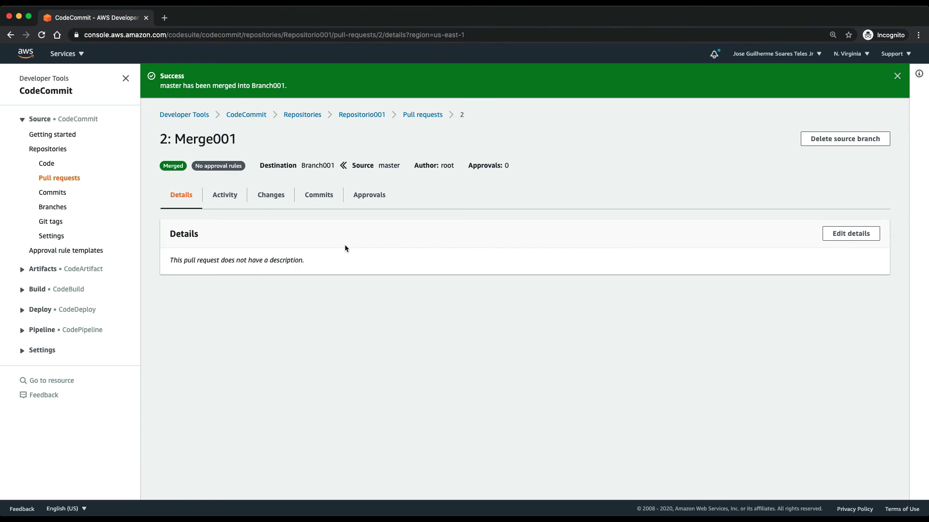
{"action": "left_click", "coordinate": [270, 201]}
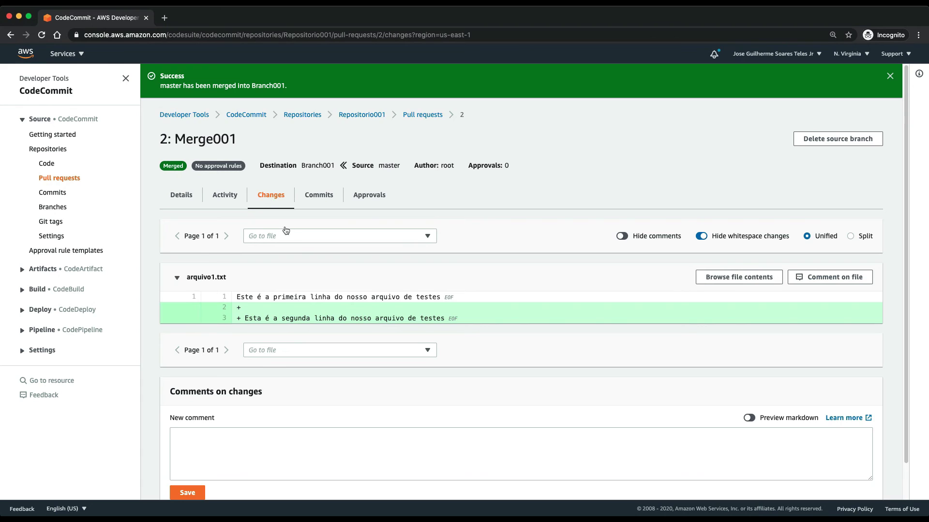
Step: Check the pull request's Commits and Approvals tabs, then open Repositorio001's commit history
{"action": "scroll", "coordinate": [461, 365], "scroll_direction": "down", "scroll_amount": 2}
{"action": "left_click", "coordinate": [325, 154]}
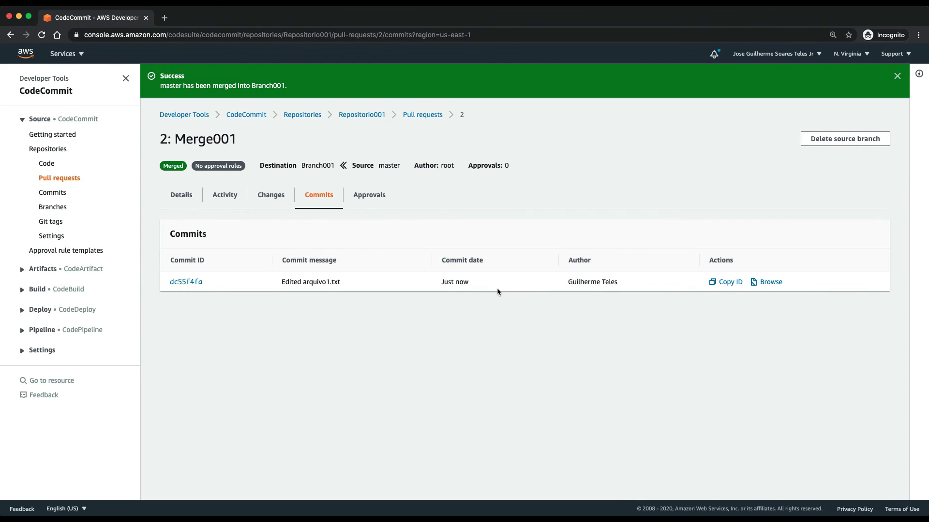
{"action": "left_click", "coordinate": [380, 193]}
{"action": "left_click", "coordinate": [54, 193]}
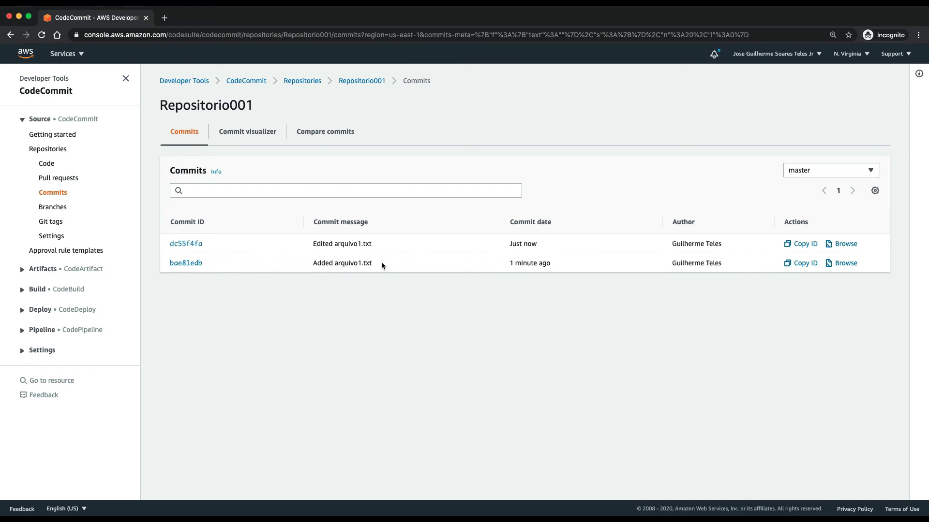
Step: Open commit dc55f4fa 'Edited arquivo1.txt' and scroll to its diff adding the second line
{"action": "left_click_drag", "start_coordinate": [379, 264], "coordinate": [302, 263]}
{"action": "left_click_drag", "start_coordinate": [418, 247], "coordinate": [275, 239]}
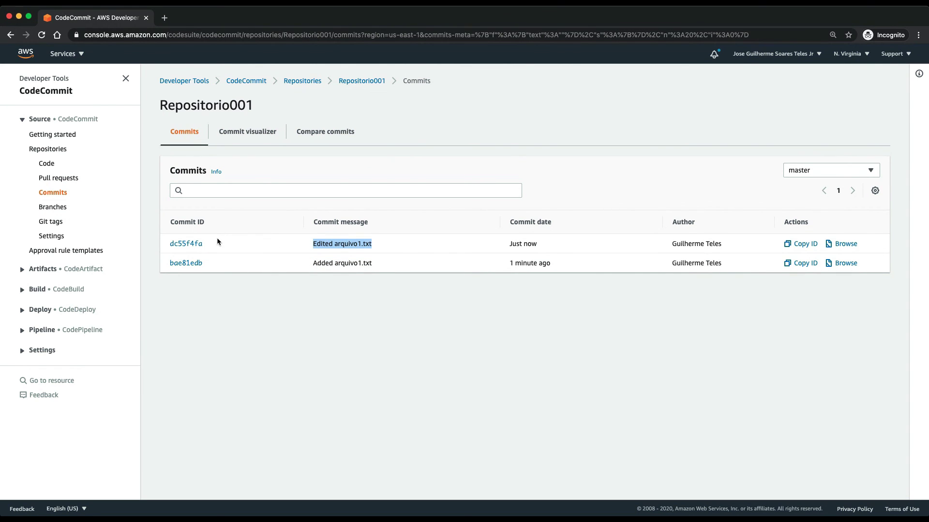
{"action": "left_click", "coordinate": [196, 243]}
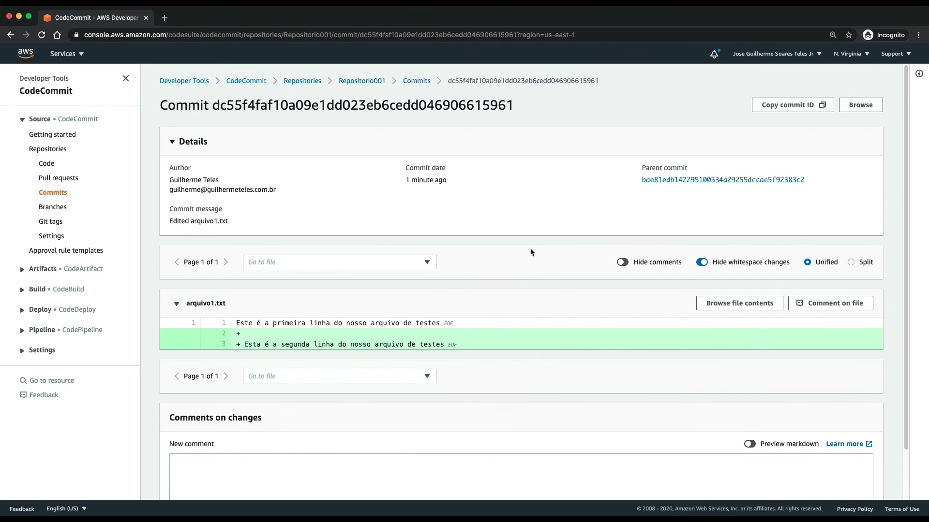
{"action": "scroll", "coordinate": [531, 252], "scroll_direction": "down", "scroll_amount": 2}
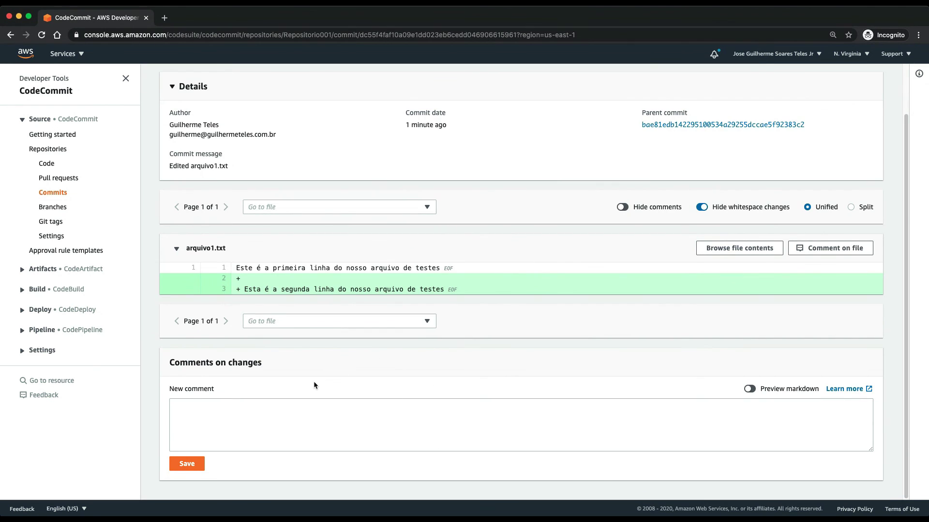